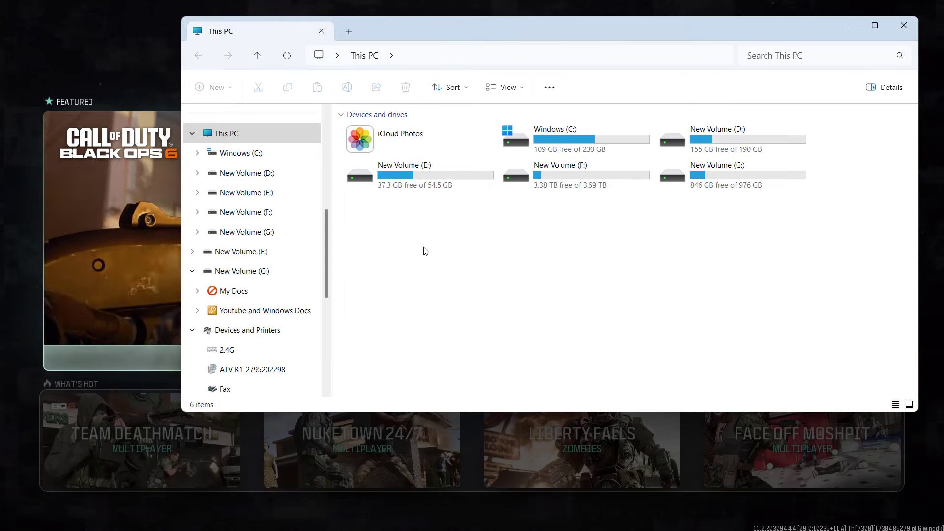
Delete the players folder inside Documents\Call of Duty
scroll(236, 238, up, 5)
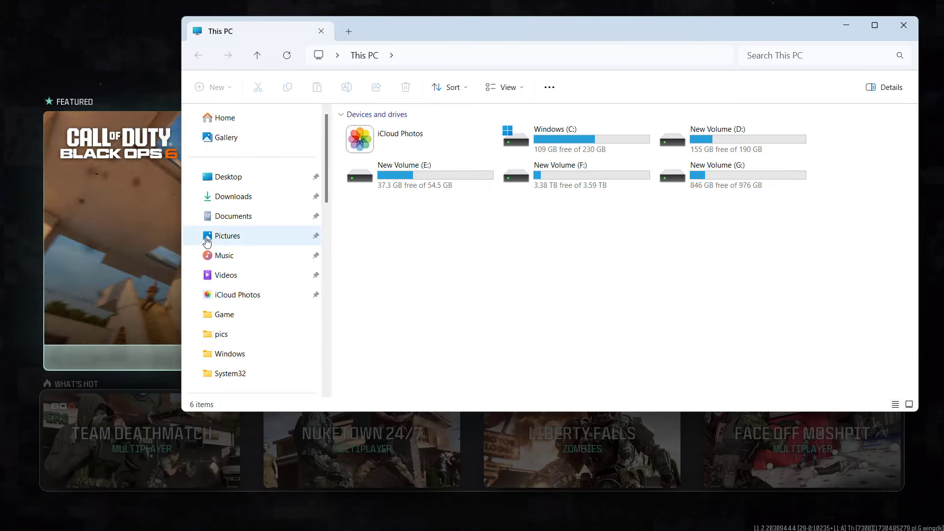
click(228, 217)
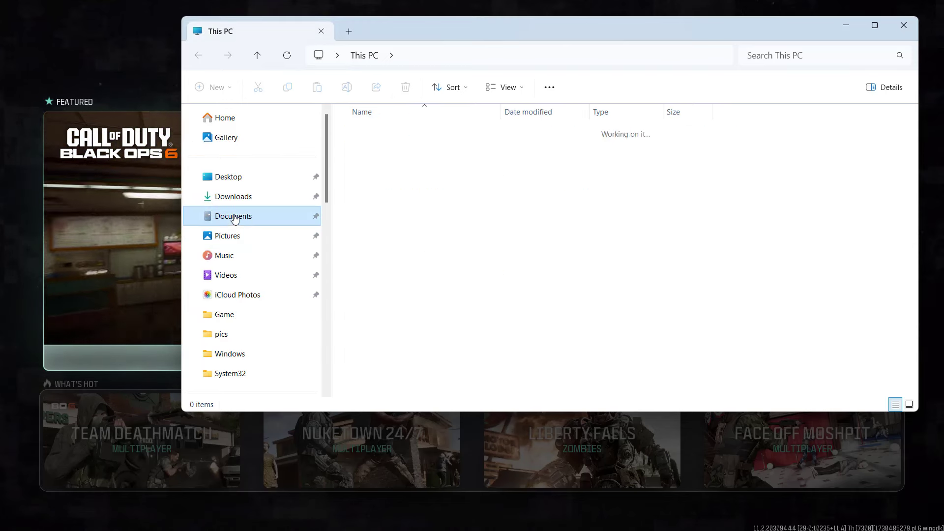
double_click(374, 153)
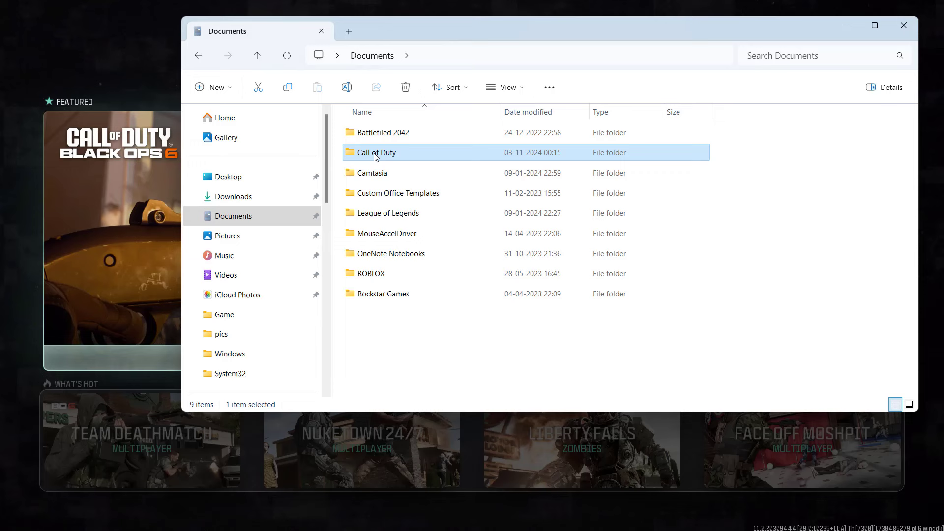
click(366, 136)
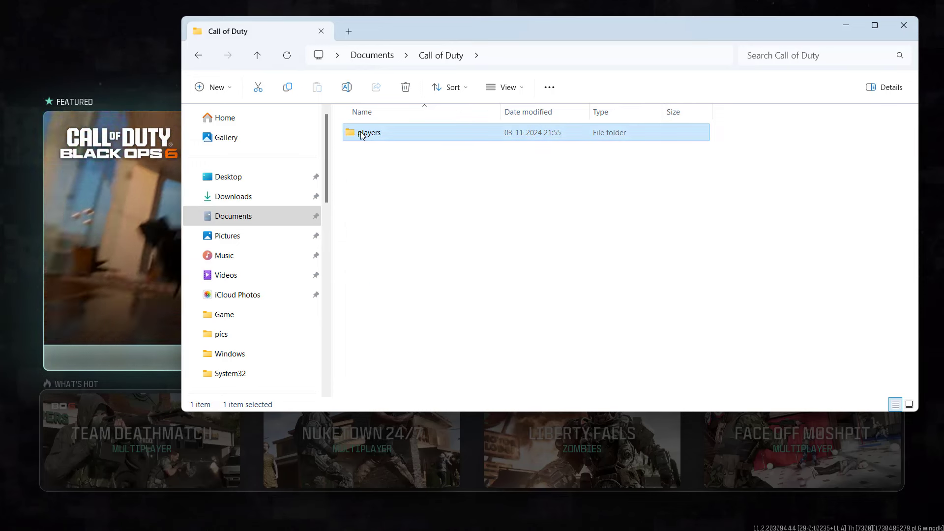
right_click(367, 135)
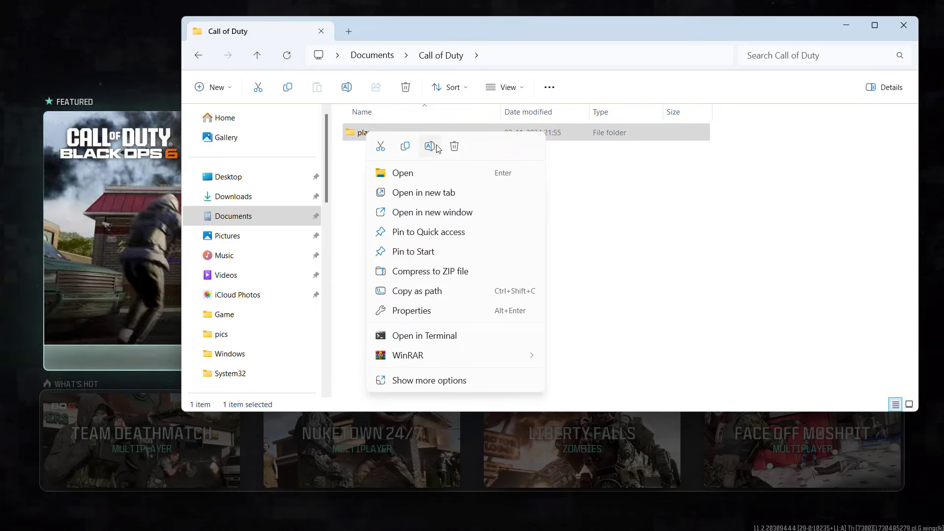
click(453, 147)
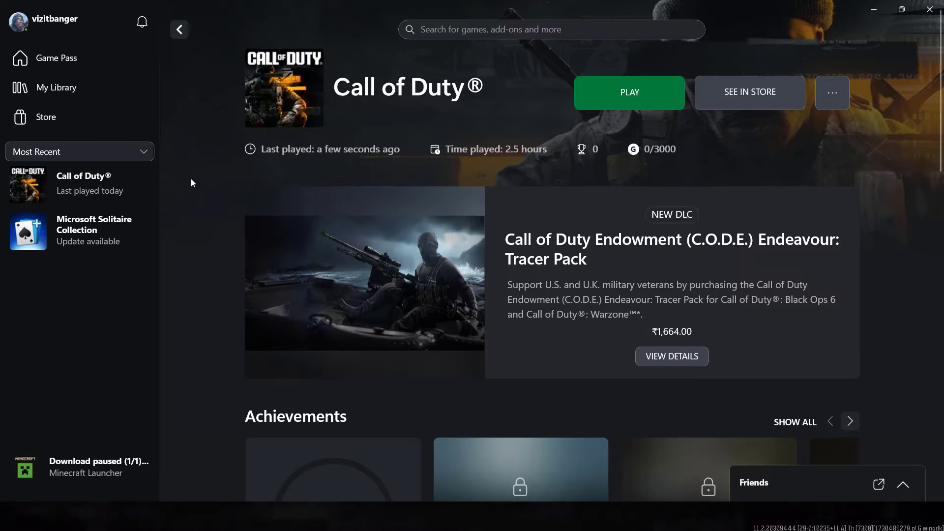
Run Verify and Repair on the Call of Duty game files from its Manage > Files tab
click(833, 98)
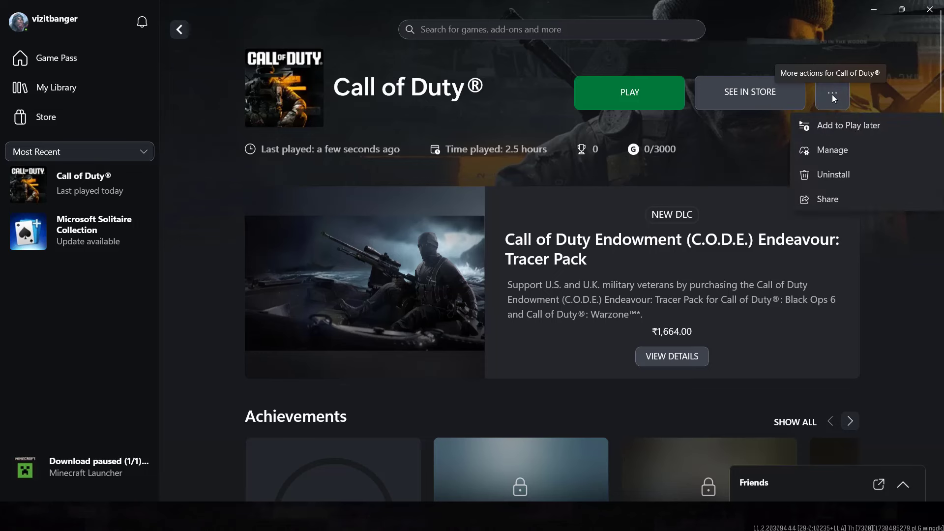
click(821, 150)
click(475, 129)
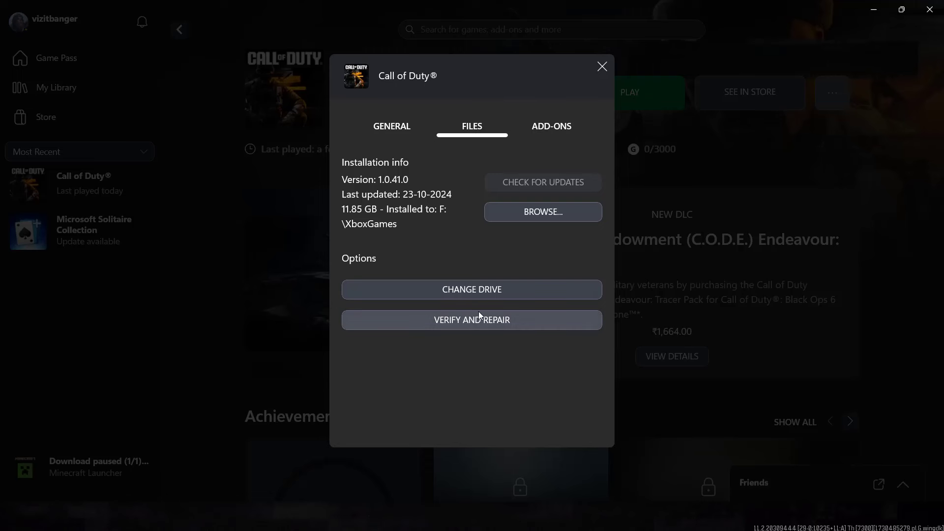
click(502, 325)
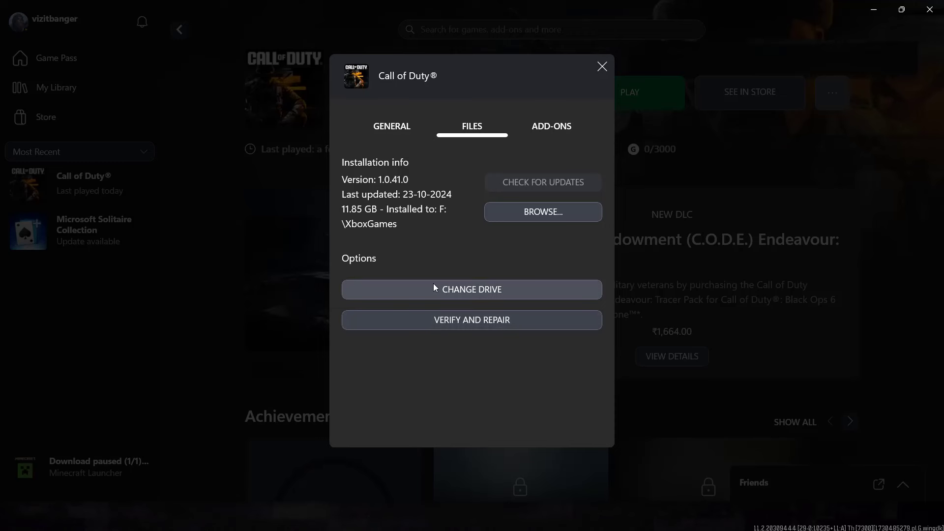
Browse to F:\XboxGames\Call of Duty\Content and locate the cod application
click(546, 214)
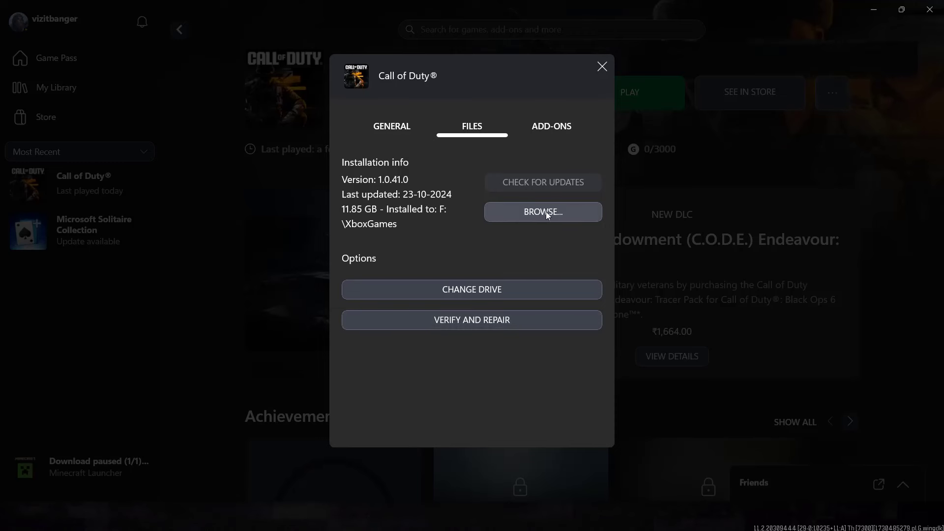
click(395, 169)
double_click(395, 168)
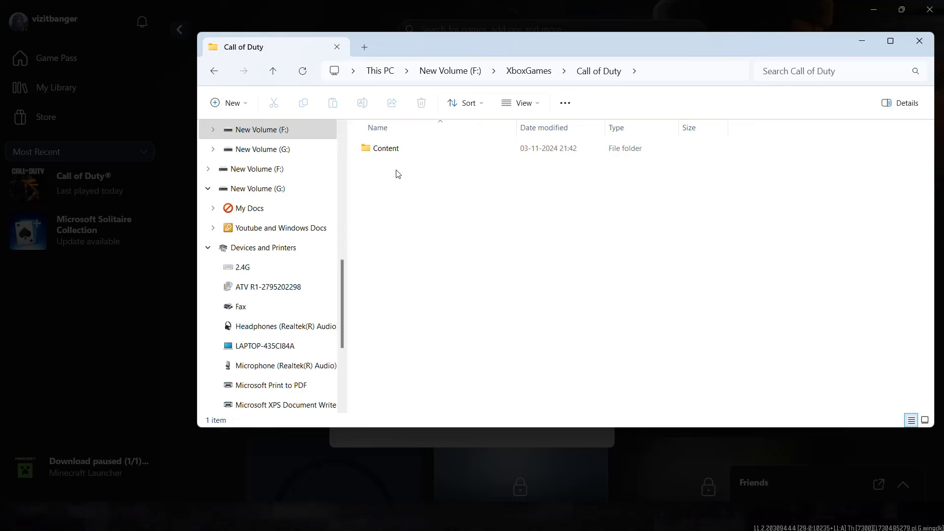
double_click(393, 151)
click(398, 330)
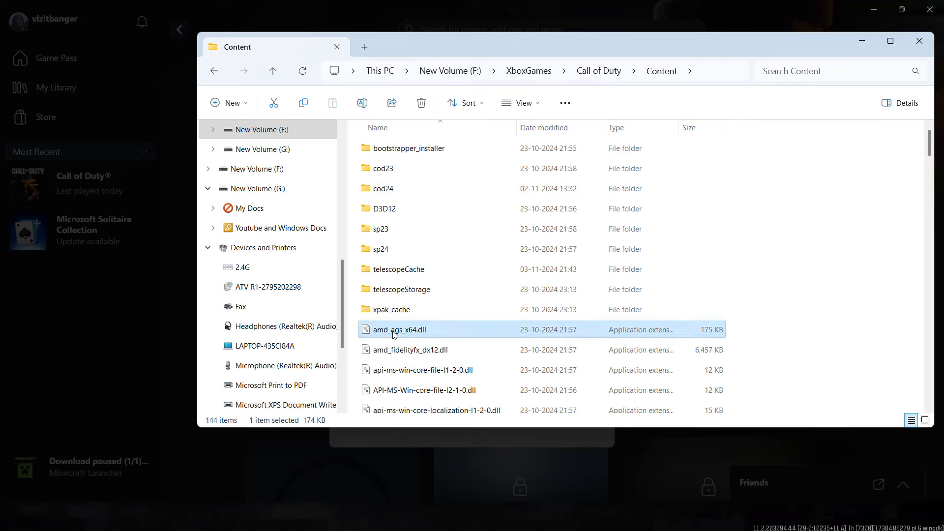
scroll(396, 335, down, 4)
click(425, 329)
text(cod)
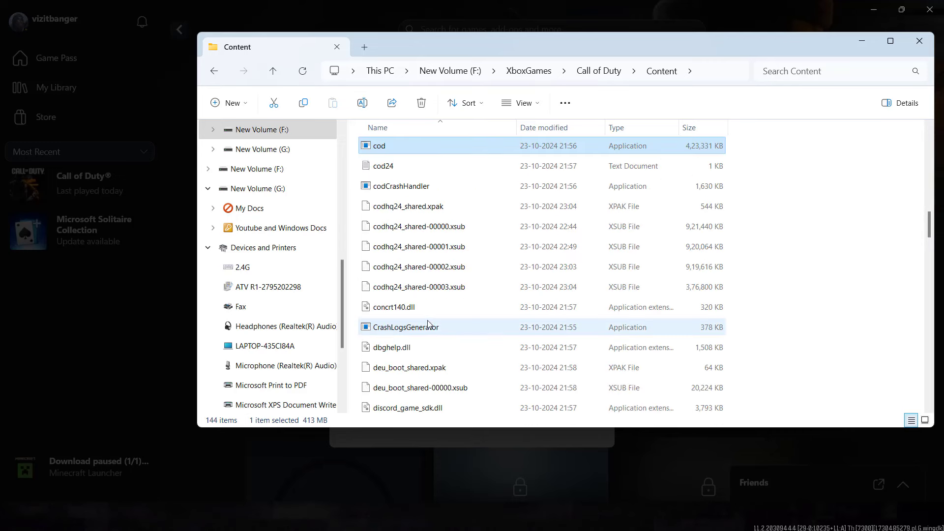
Send a shortcut of cod to the Desktop, then close the Content folder window
right_click(379, 150)
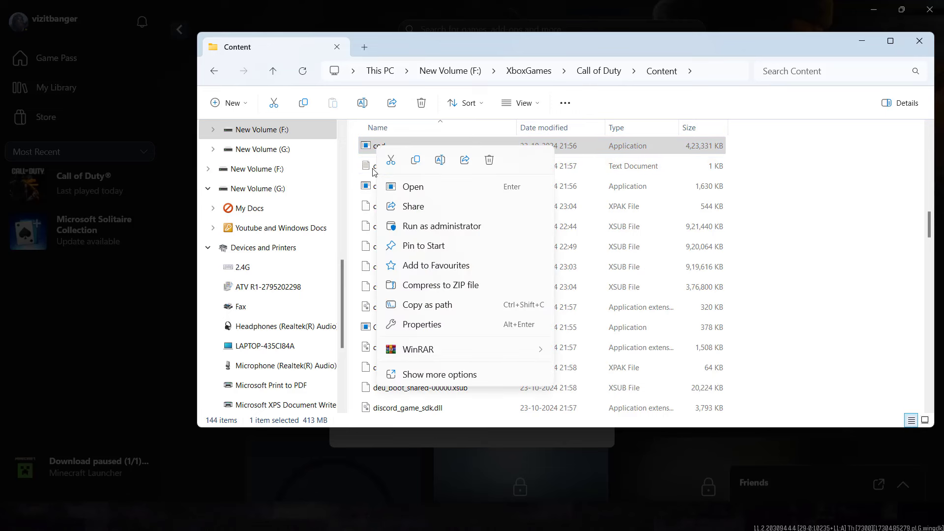
click(459, 375)
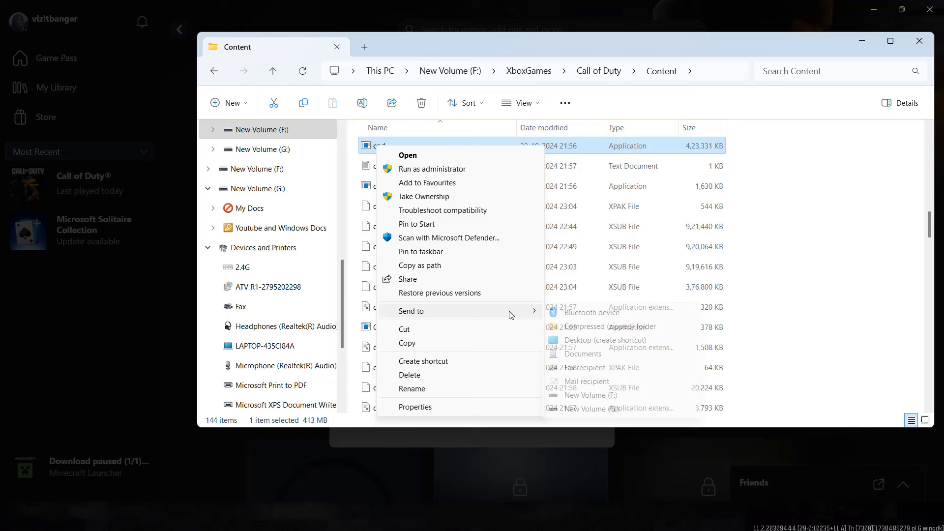
mouse_move(512, 314)
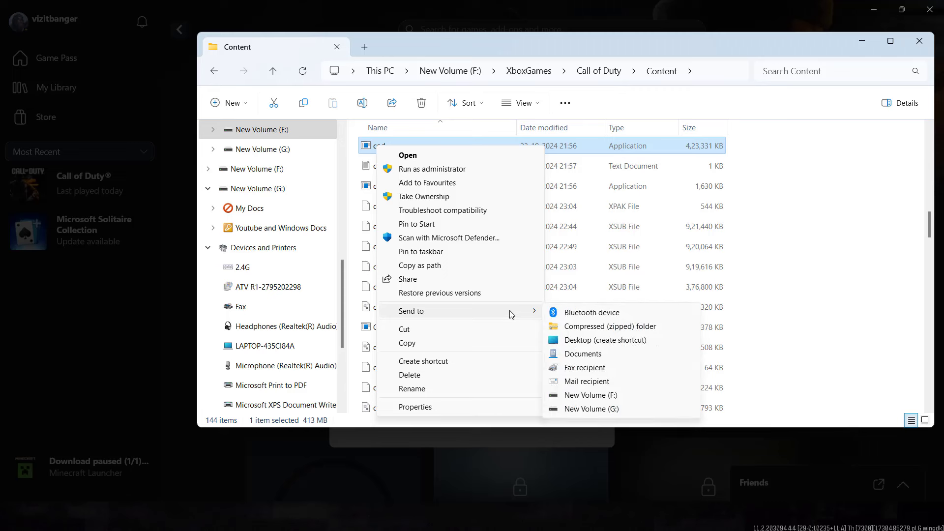
click(599, 339)
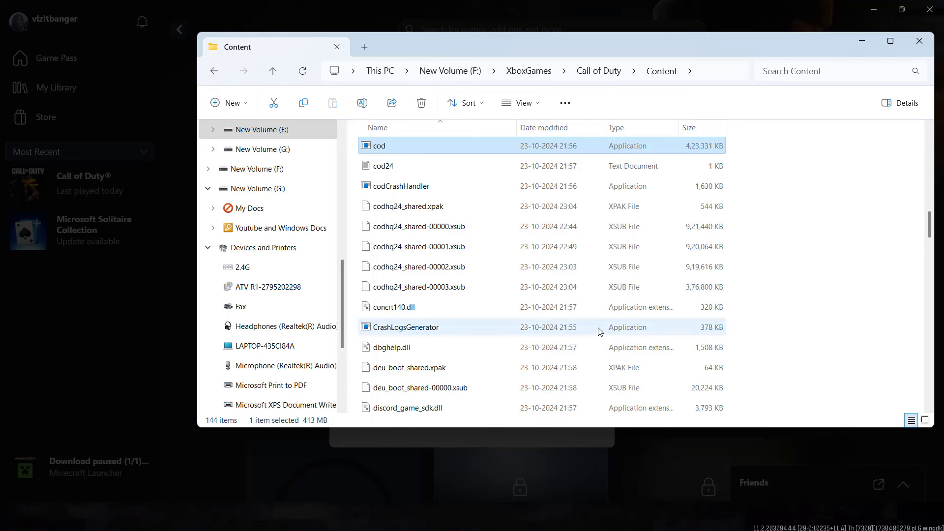
click(919, 41)
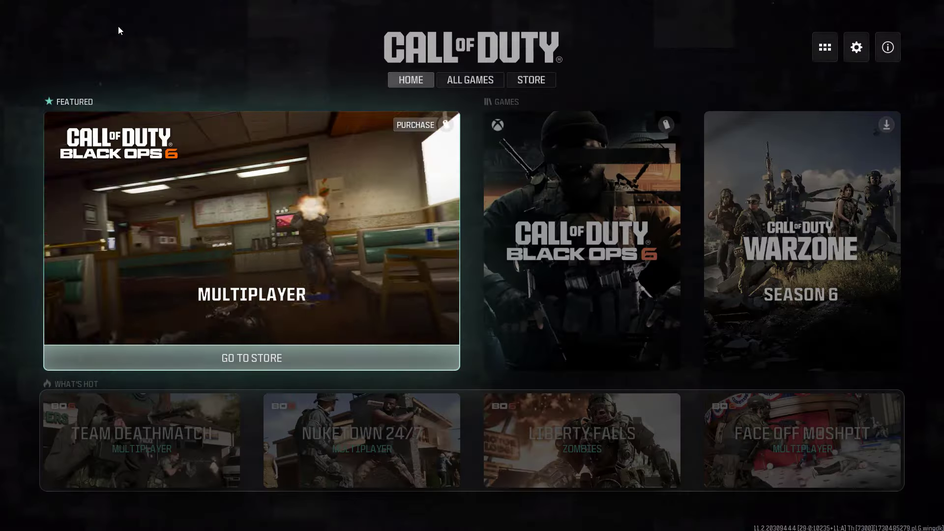
Run the desktop's cod - Shortcut as administrator
right_click(118, 25)
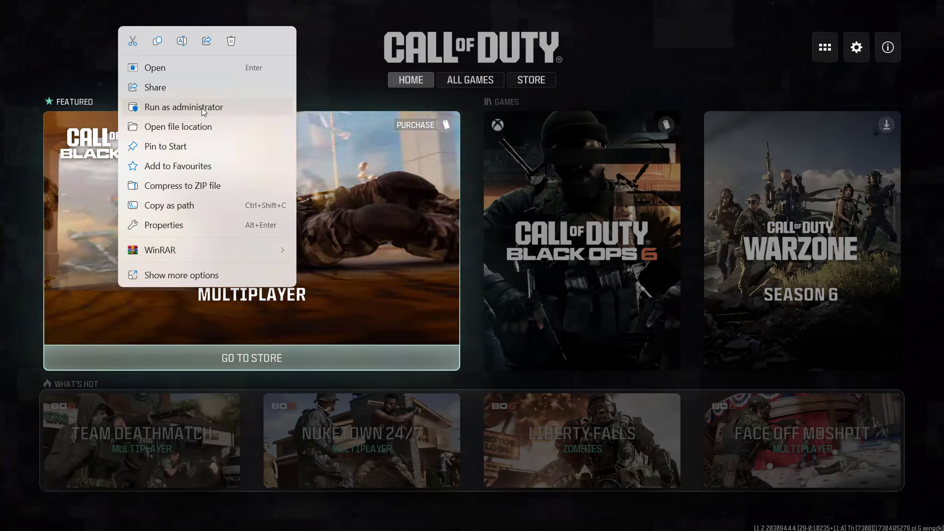
click(202, 108)
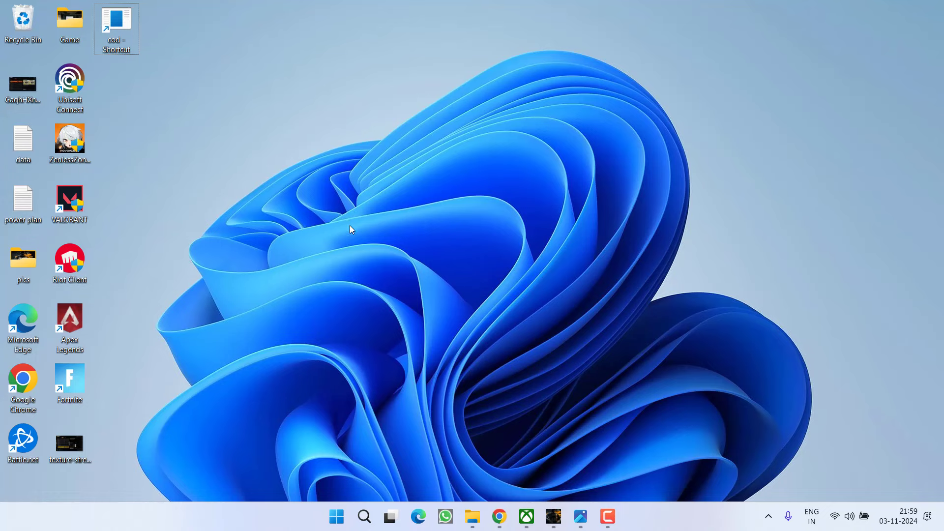
In Call of Duty's Graphics settings, lower Menu Custom Frame Rate Limit from 120 to 60
click(554, 517)
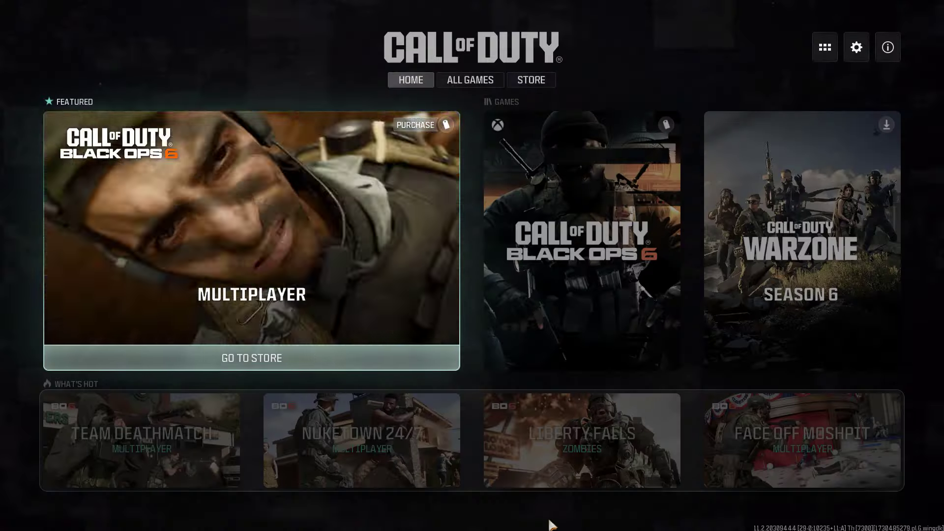
click(857, 47)
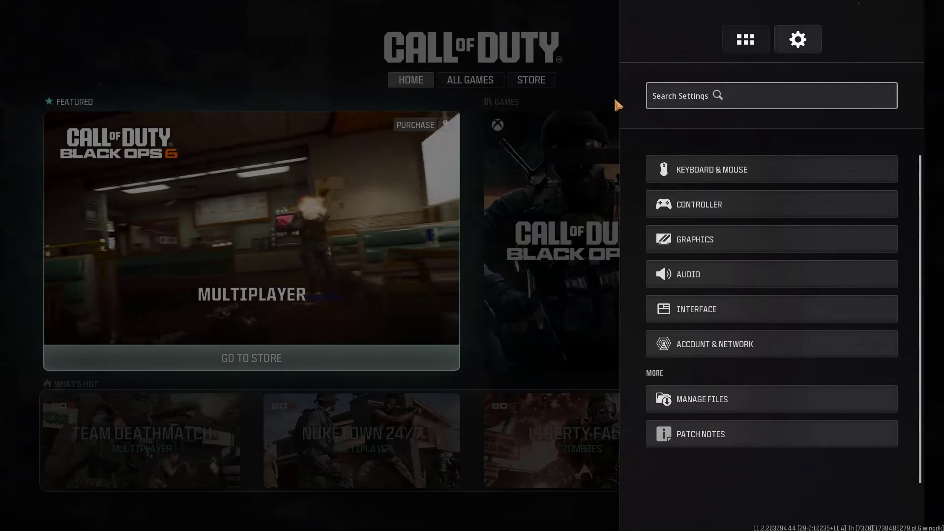
click(708, 239)
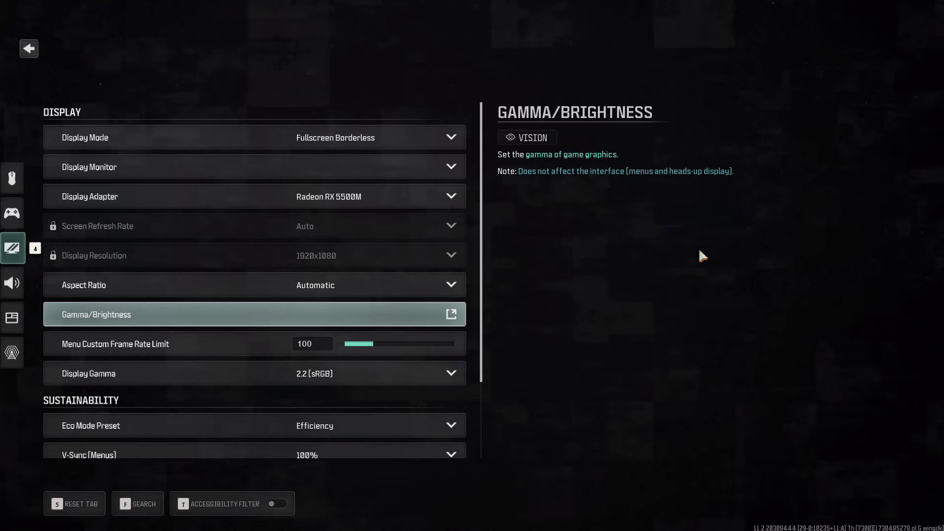
mouse_move(2, 167)
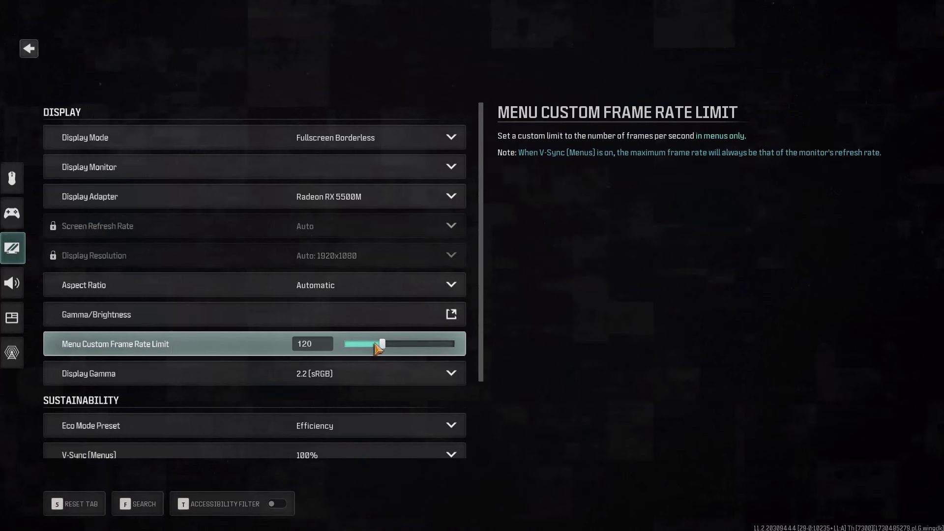
drag(375, 344, 355, 348)
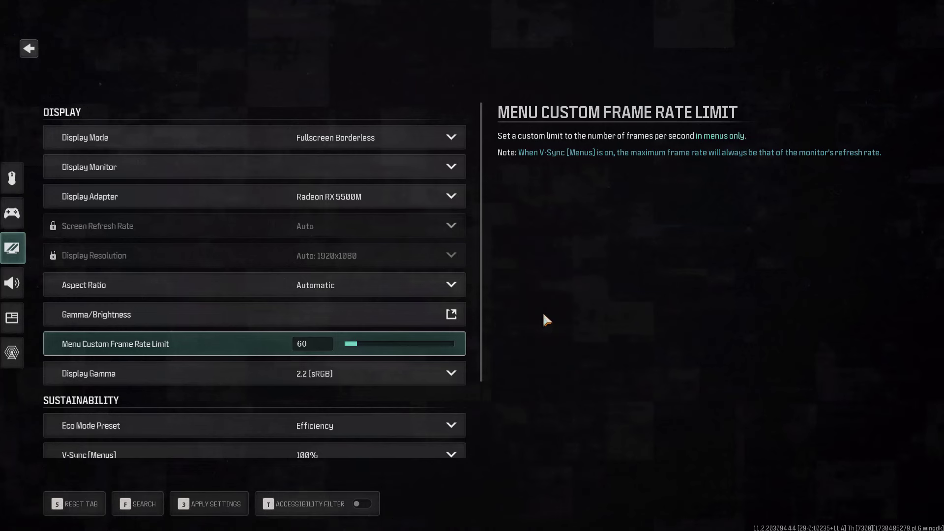
Check the reference screenshot of the graphics settings, then close it
key(alt+Tab)
key(Tab)
key(Tab)
key(Tab)
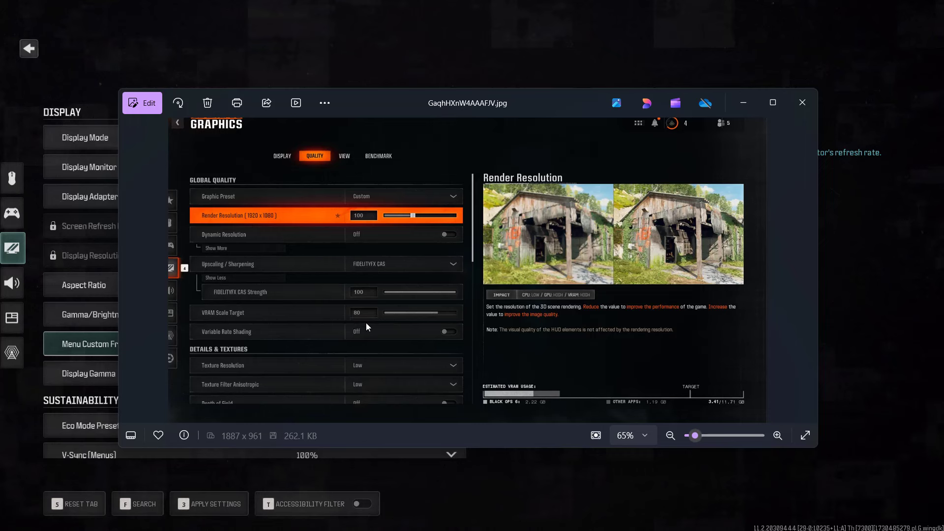
click(803, 102)
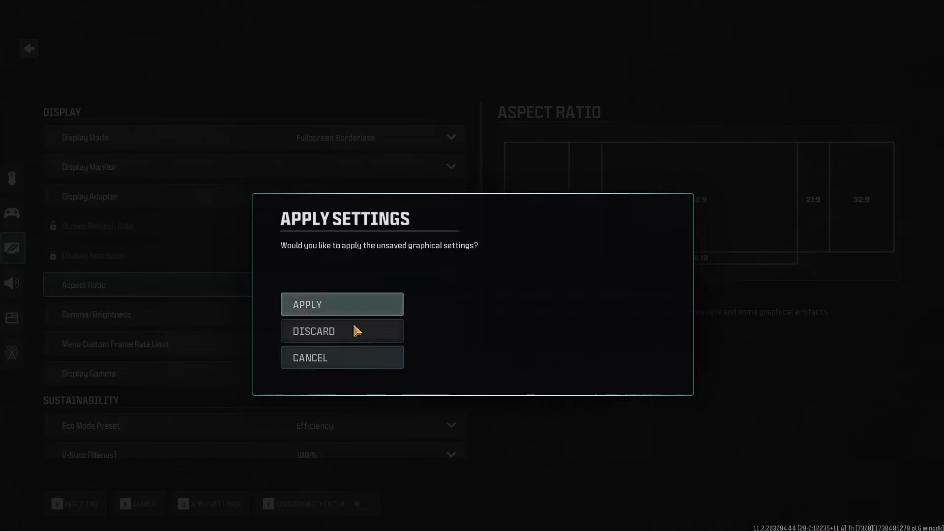
Answer the Apply Settings prompt about the unsaved graphical settings
click(337, 306)
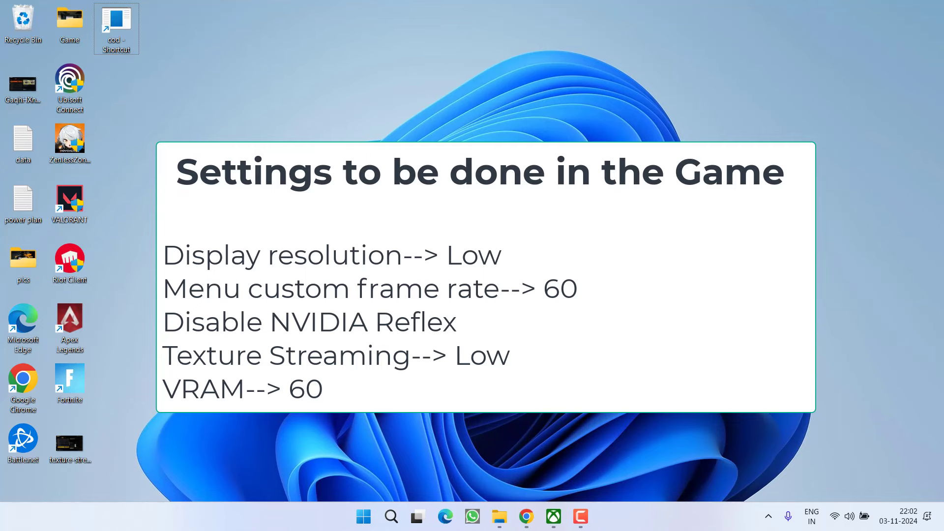
Leave 'Compress contents' unchecked in the Call of Duty folder's Advanced attributes, then close Explorer
click(554, 517)
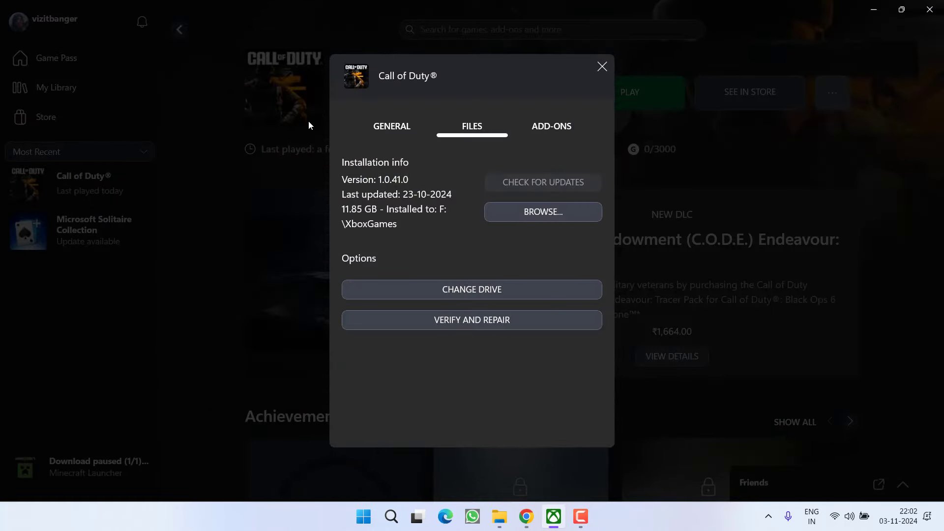
click(541, 213)
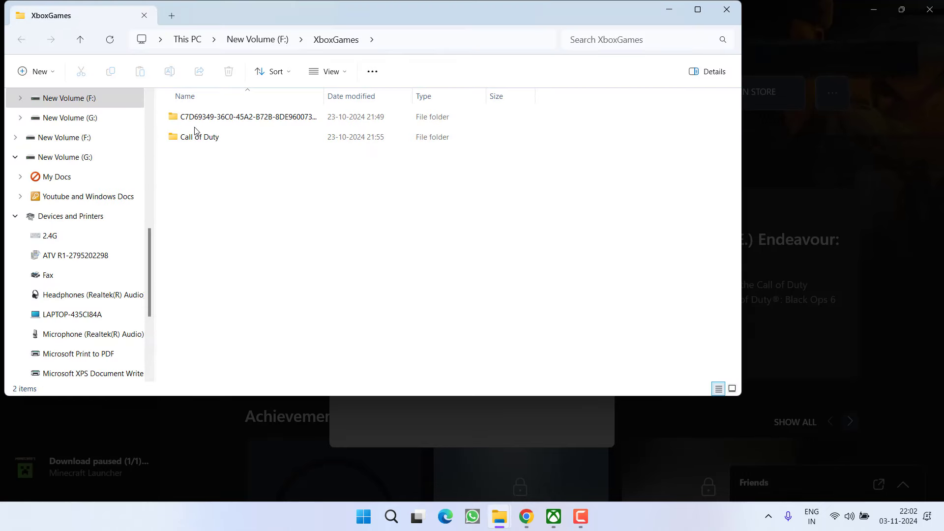
click(175, 138)
right_click(206, 138)
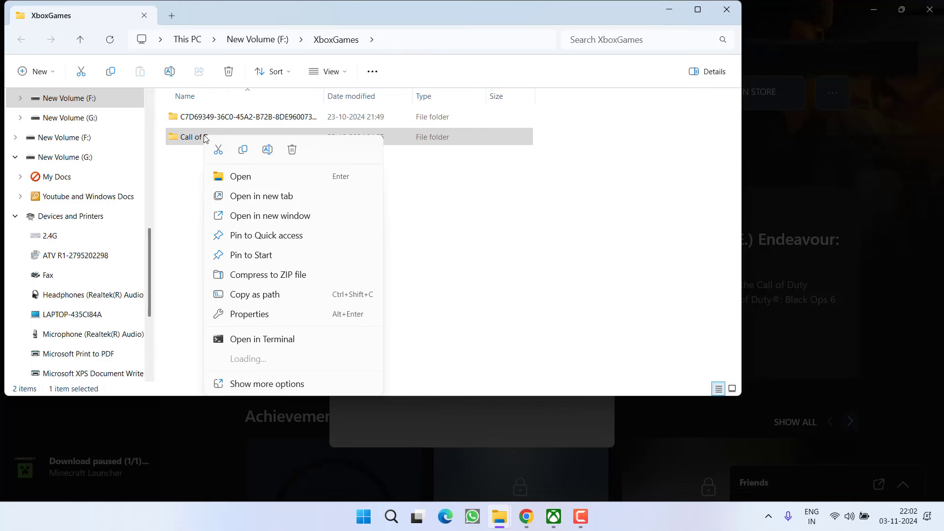
click(248, 318)
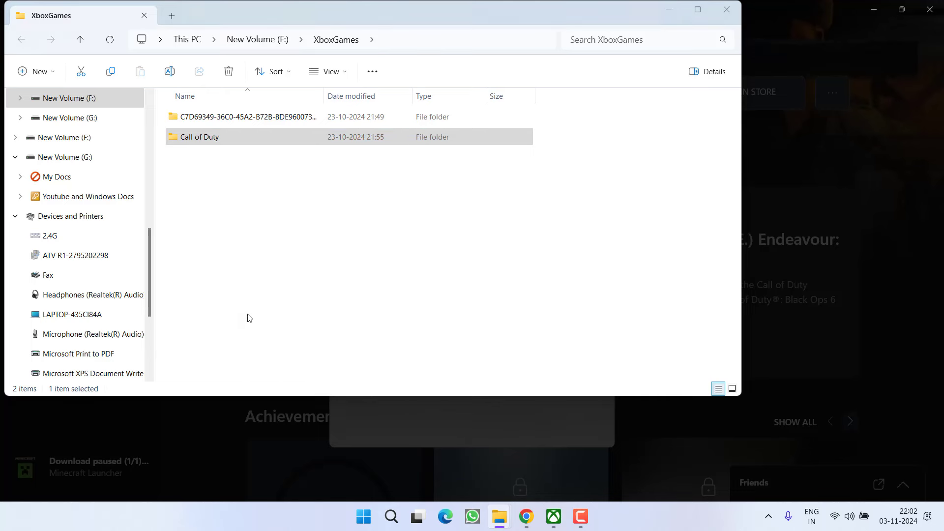
click(393, 347)
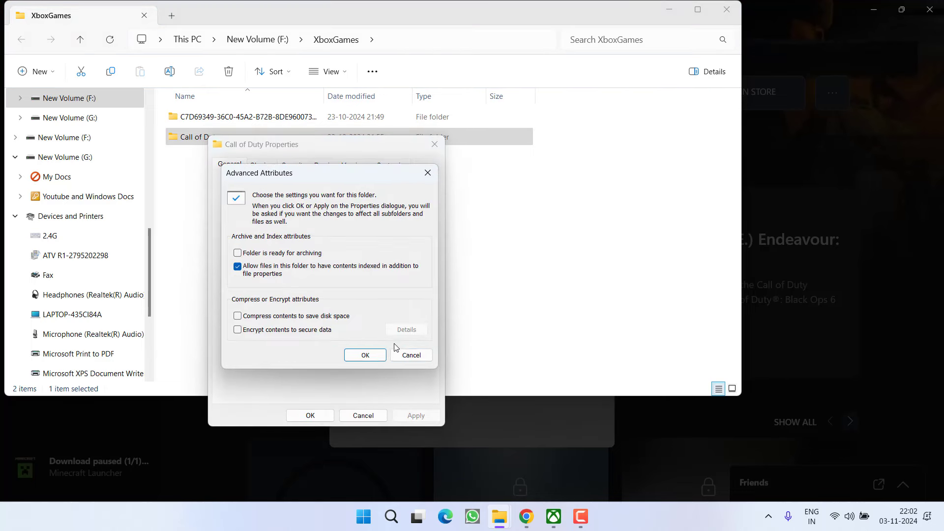
click(266, 317)
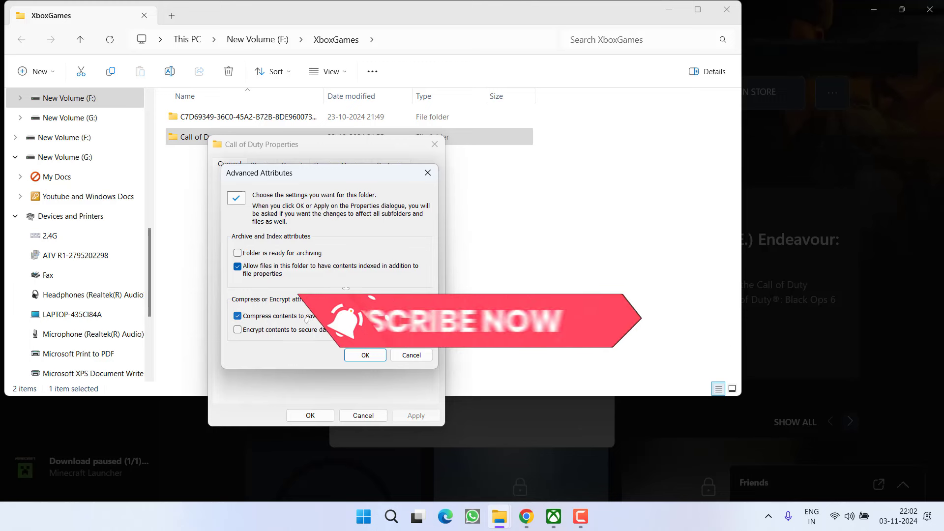
click(300, 317)
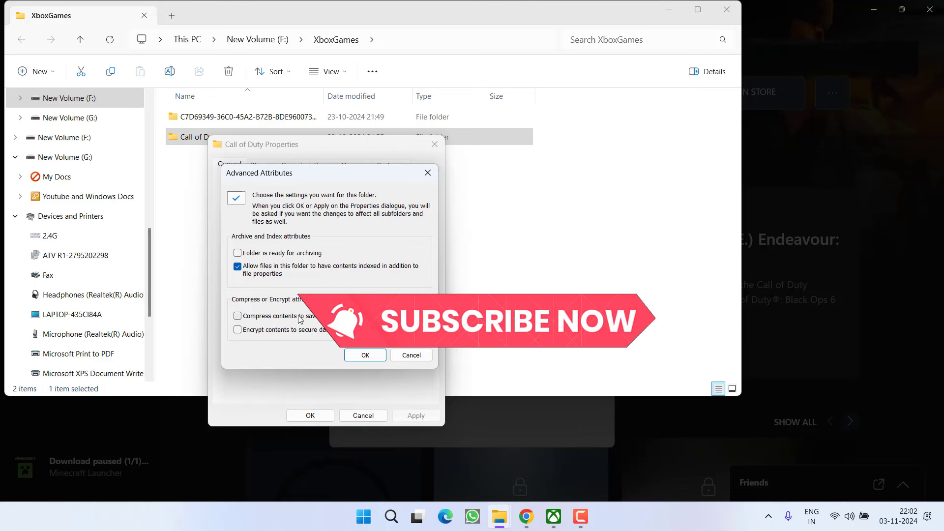
click(372, 361)
click(312, 416)
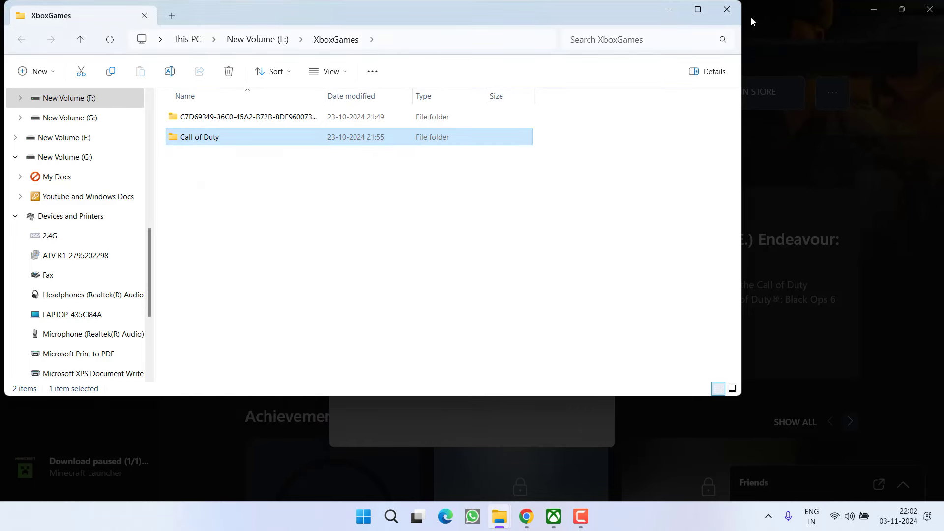
click(732, 11)
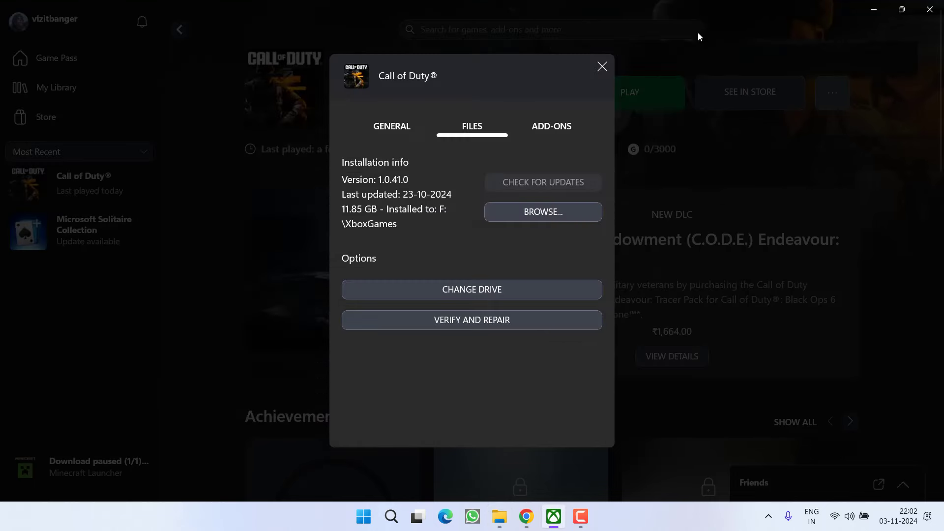
Close the Call of Duty Files dialog and then the Xbox app
click(601, 67)
click(929, 9)
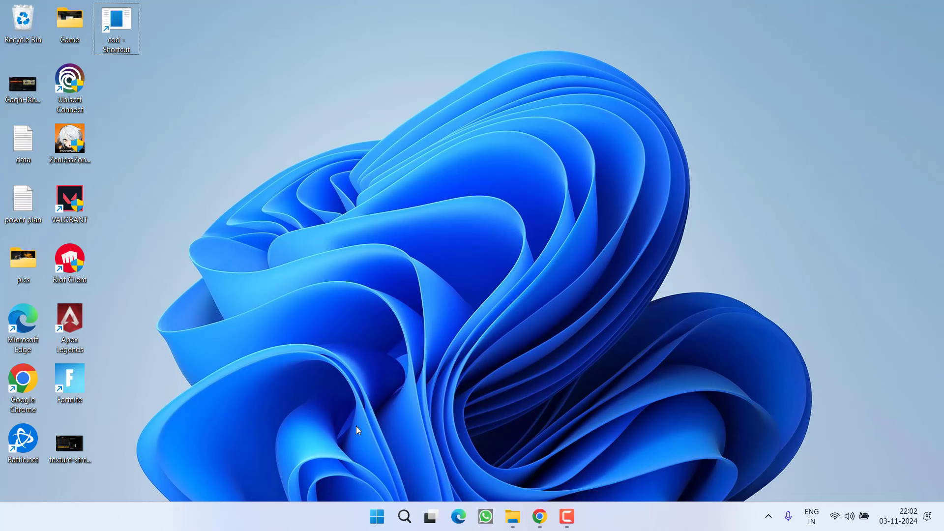
key(super+x)
key(Escape)
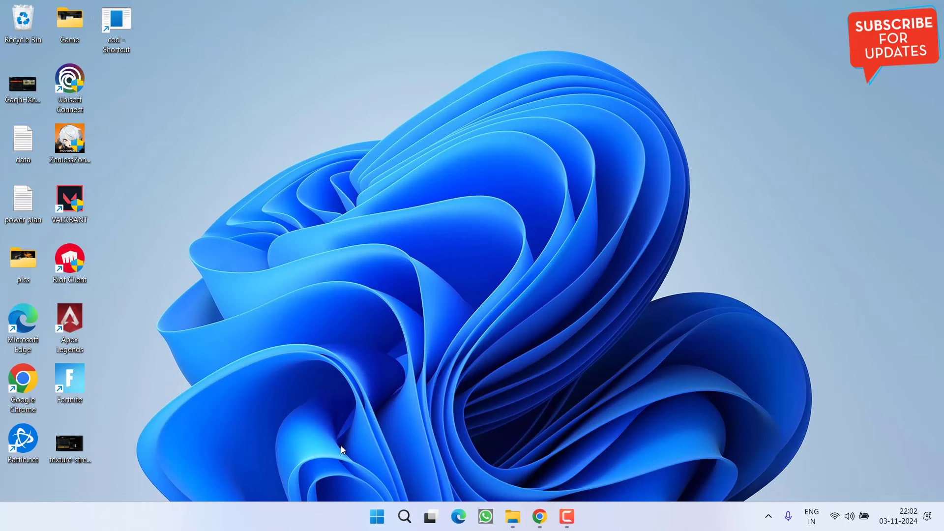
key(super+r)
text(winver)
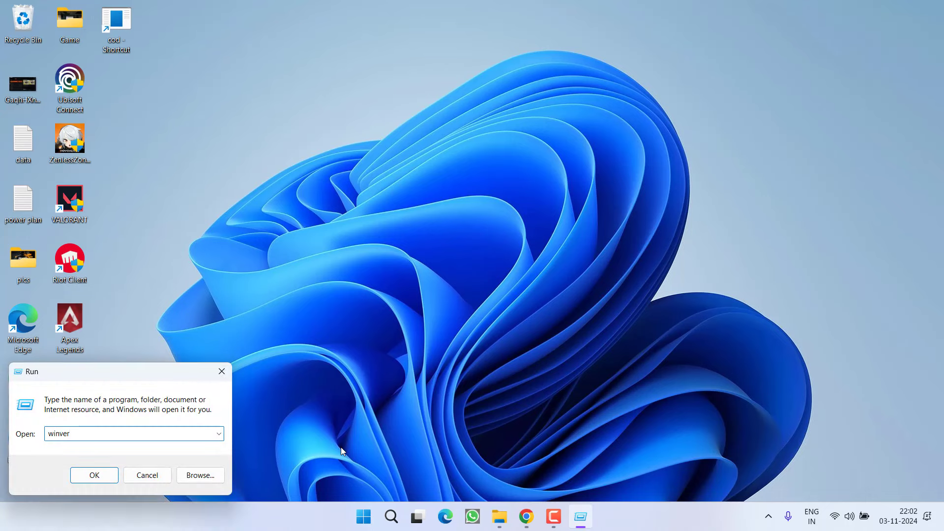
key(Return)
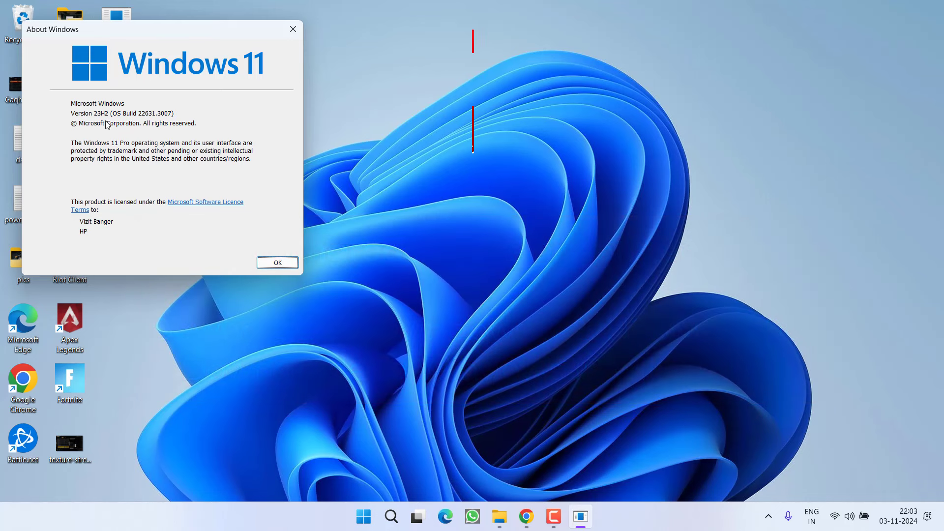
click(278, 262)
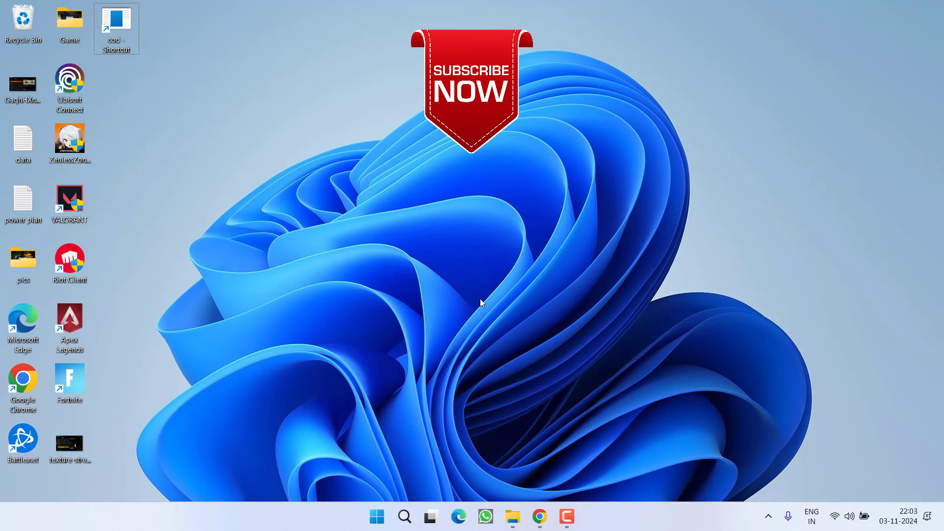